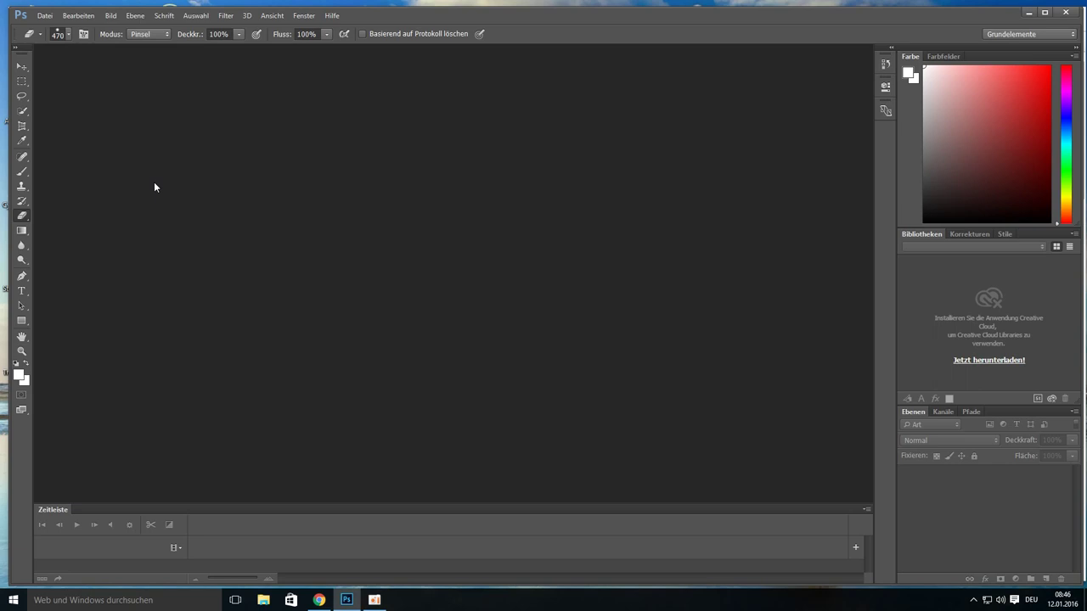
Open the bunny sharpener photo IMG_9746.TIF, converting it to the working colour space.
click(43, 15)
click(51, 39)
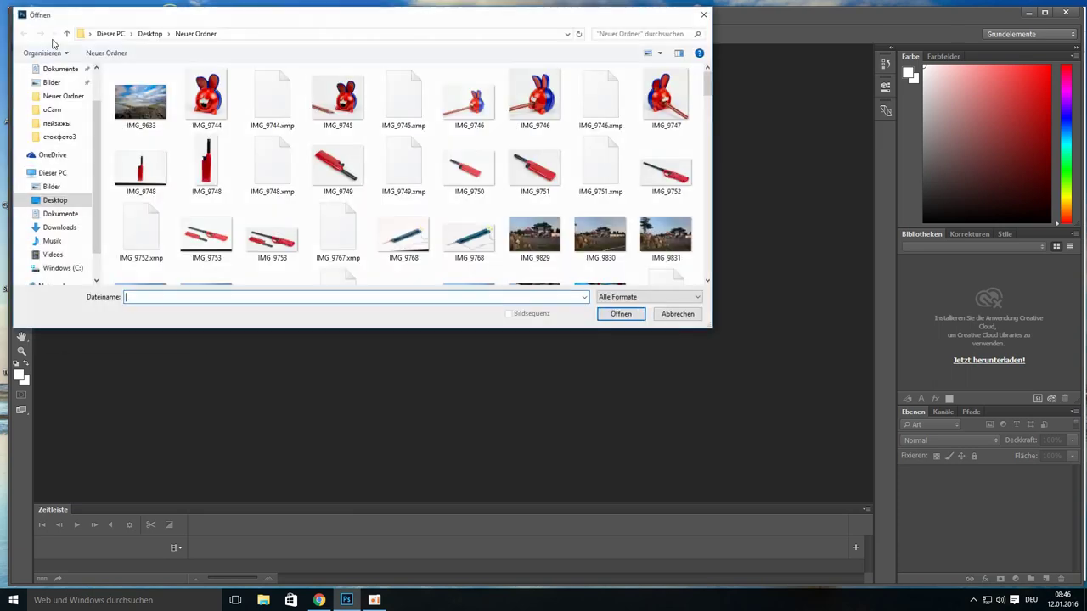
double_click(525, 95)
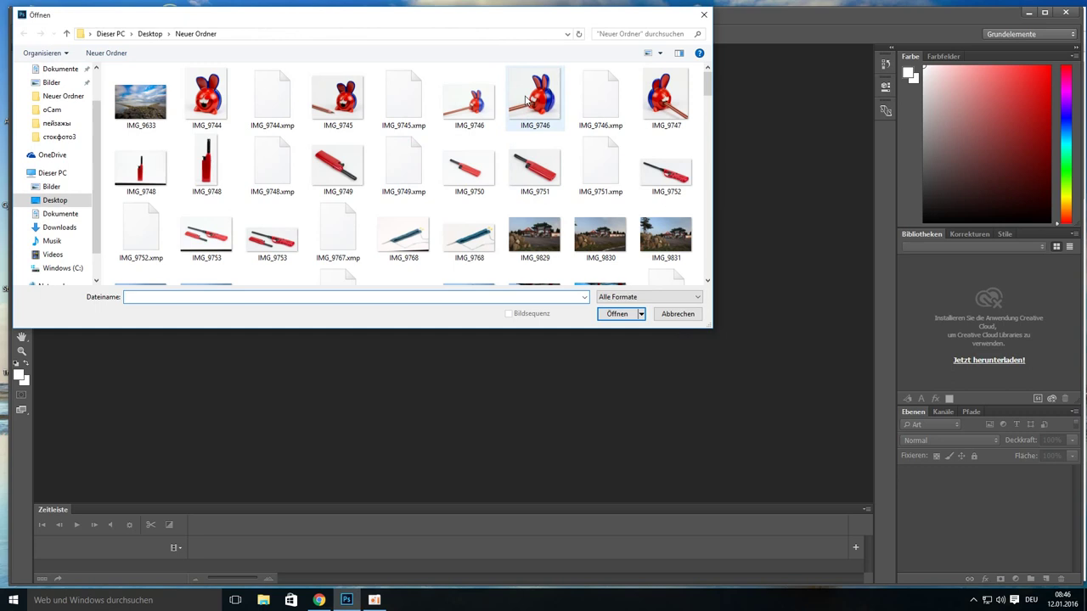
click(586, 287)
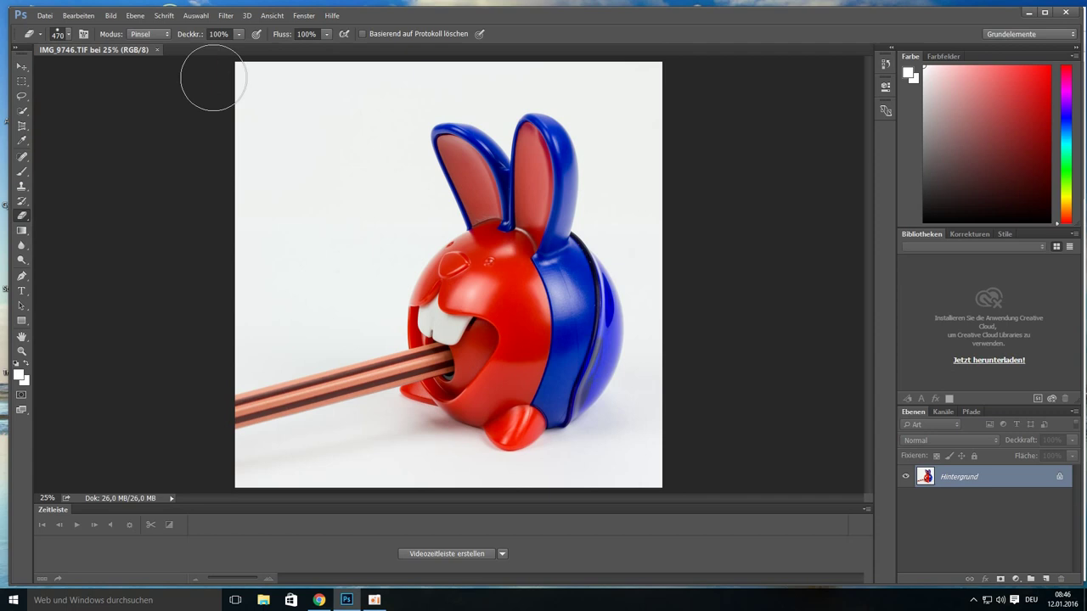
Erase the grey backdrop around the bunny sharpener to white, leaving a narrow grey margin.
mouse_move(260, 73)
mouse_down()
mouse_move(233, 249)
mouse_move(365, 90)
mouse_move(315, 243)
mouse_move(242, 330)
mouse_move(326, 289)
mouse_move(357, 141)
mouse_move(417, 68)
mouse_move(563, 65)
mouse_move(674, 90)
mouse_move(696, 274)
mouse_move(648, 144)
mouse_move(611, 90)
mouse_move(685, 194)
mouse_move(682, 362)
mouse_move(677, 286)
mouse_move(702, 318)
mouse_move(694, 456)
mouse_move(604, 494)
mouse_move(595, 424)
mouse_move(619, 417)
mouse_move(636, 479)
mouse_move(620, 495)
mouse_move(355, 503)
mouse_up()
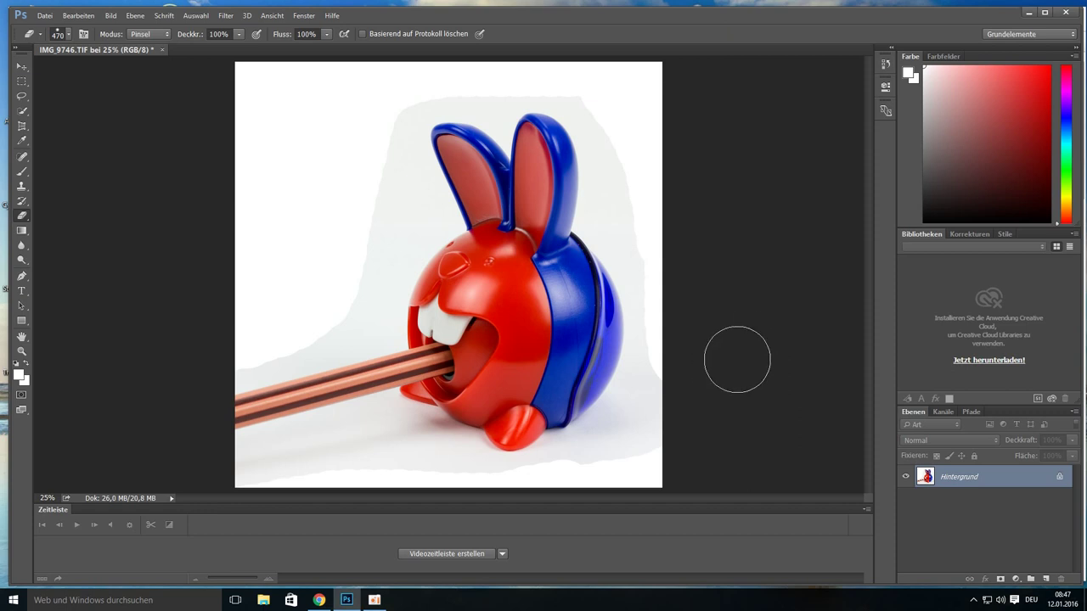
click(110, 17)
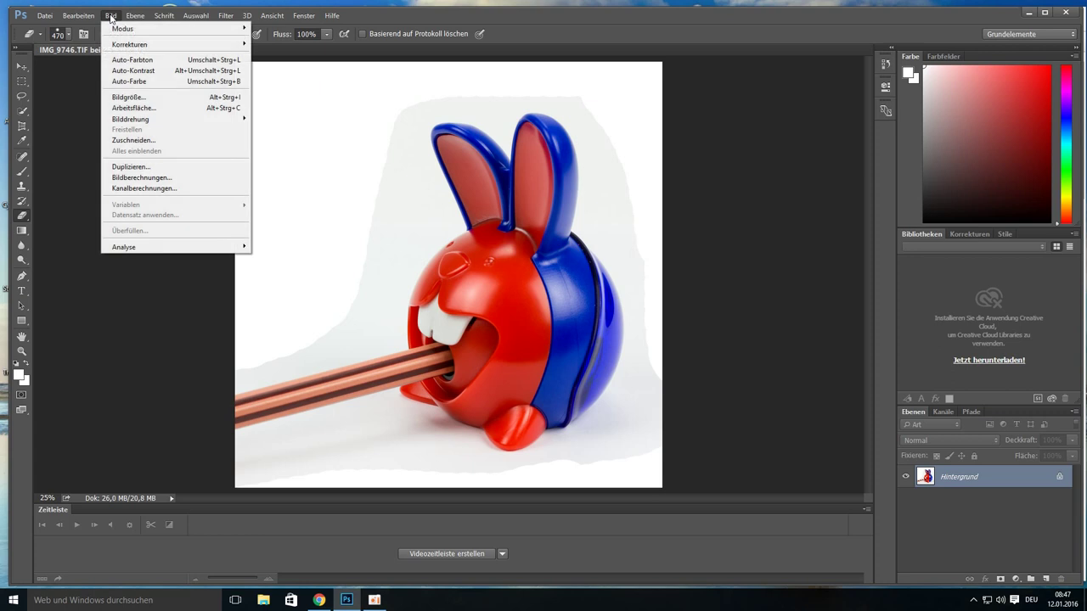
mouse_move(130, 44)
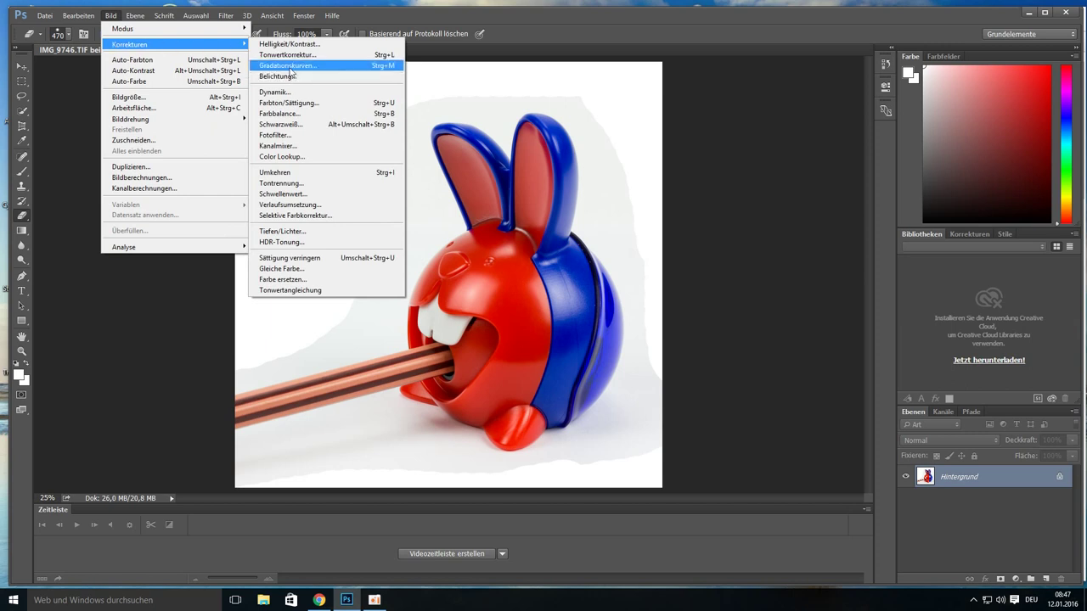
Apply a Curves adjustment with black point 7 and white point 98 to whiten the bunny background.
click(288, 65)
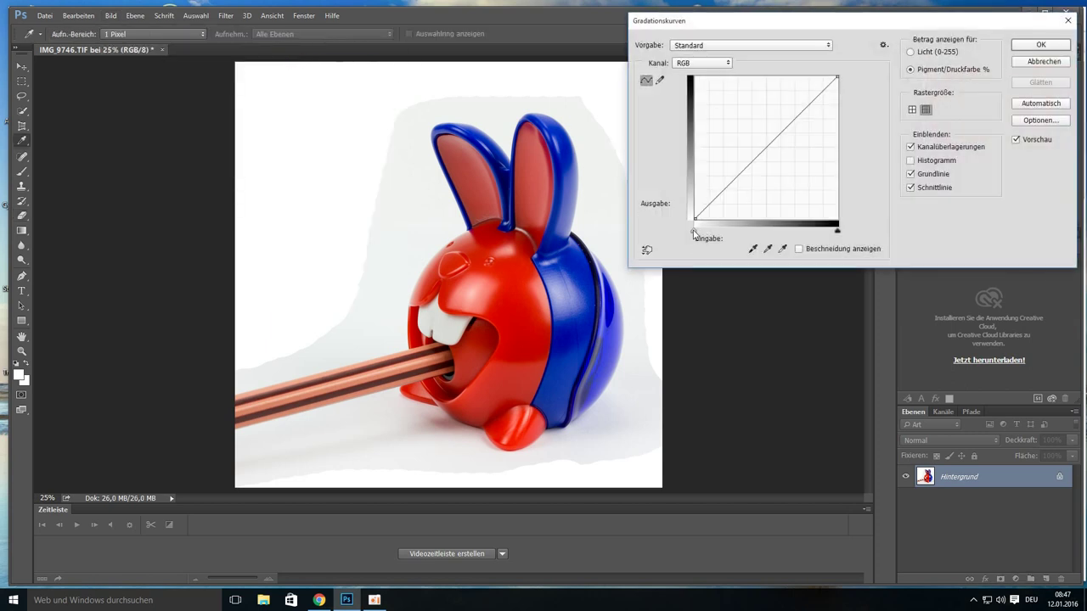
drag(694, 232, 704, 236)
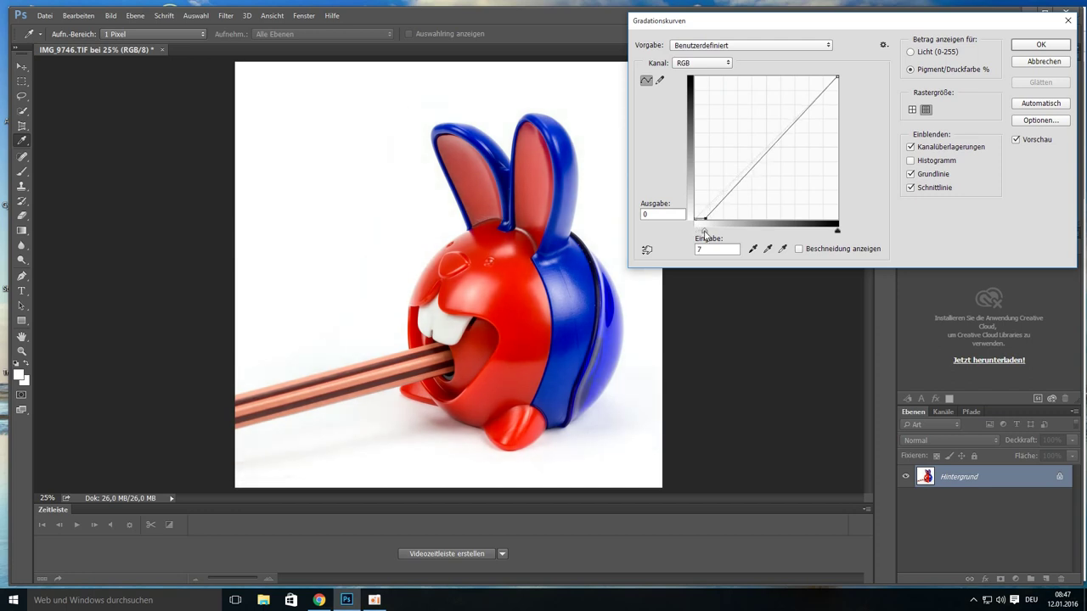
click(705, 236)
drag(838, 235, 833, 235)
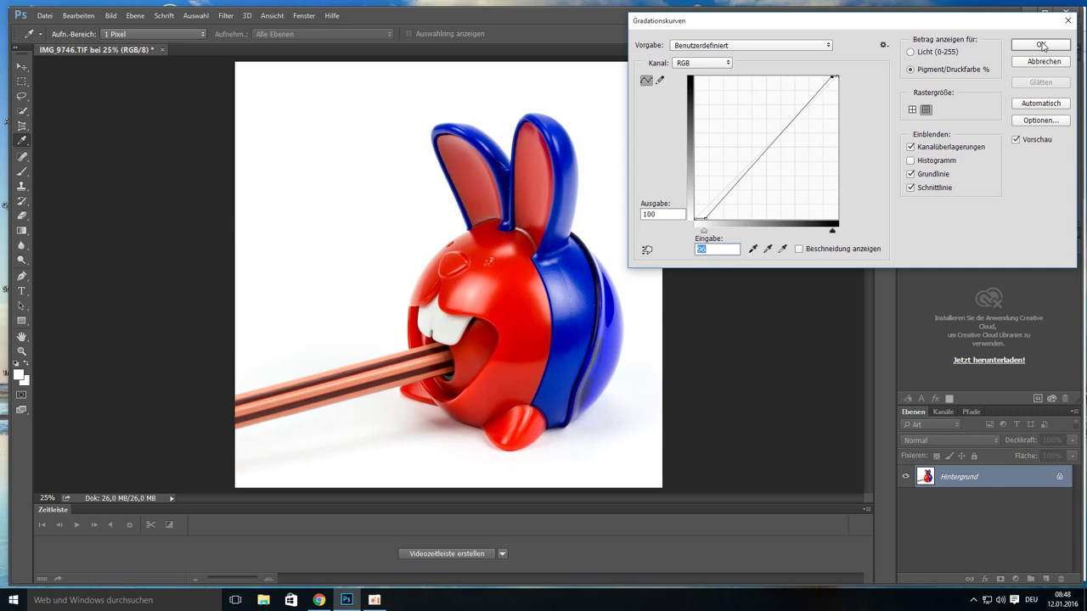
click(1041, 45)
key(e)
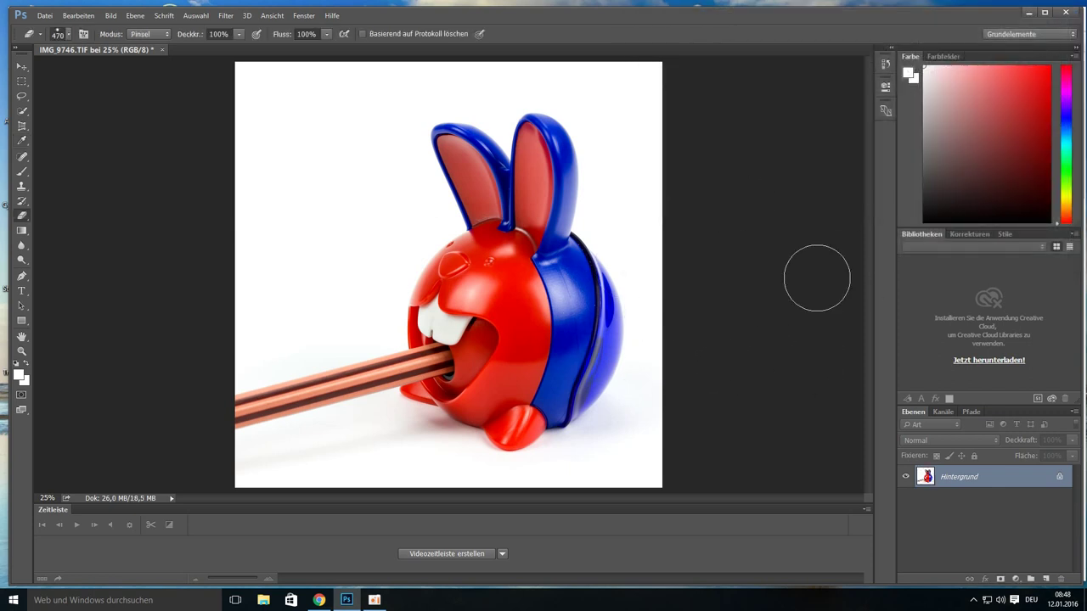
click(20, 375)
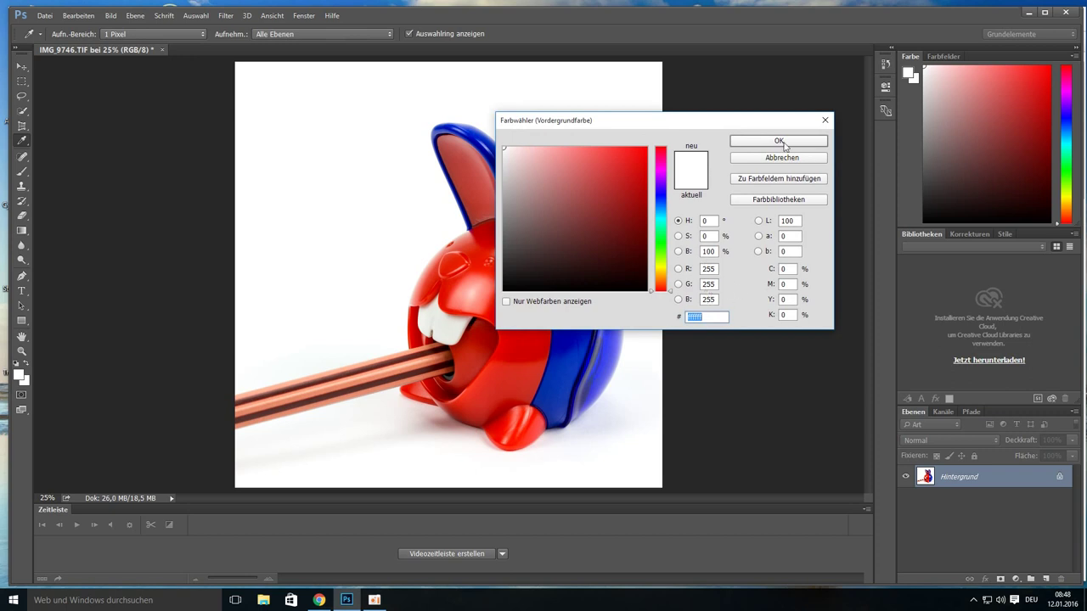
click(780, 143)
key(e)
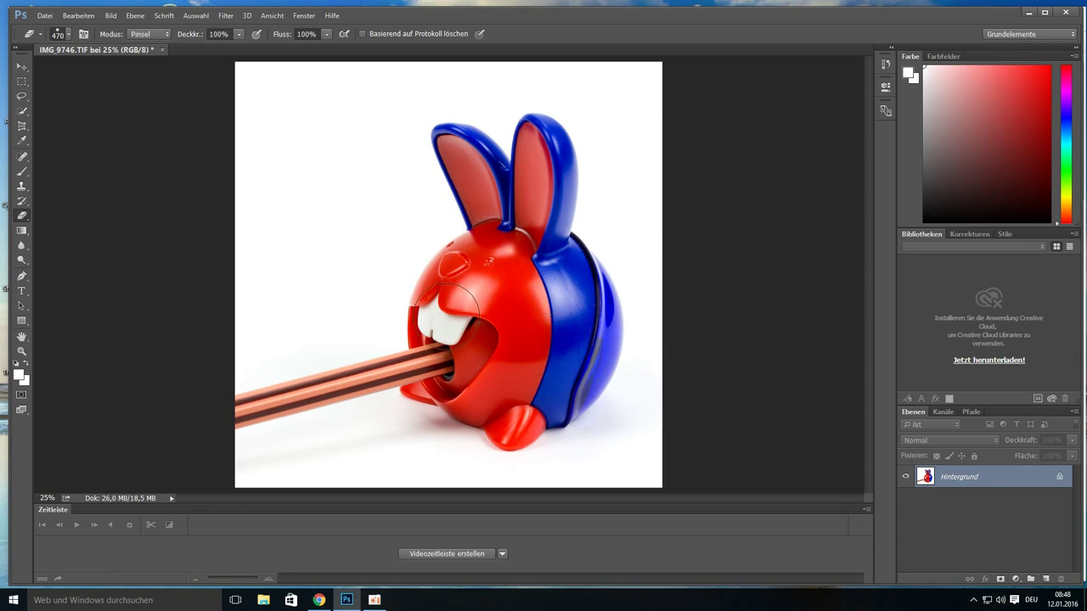
click(45, 16)
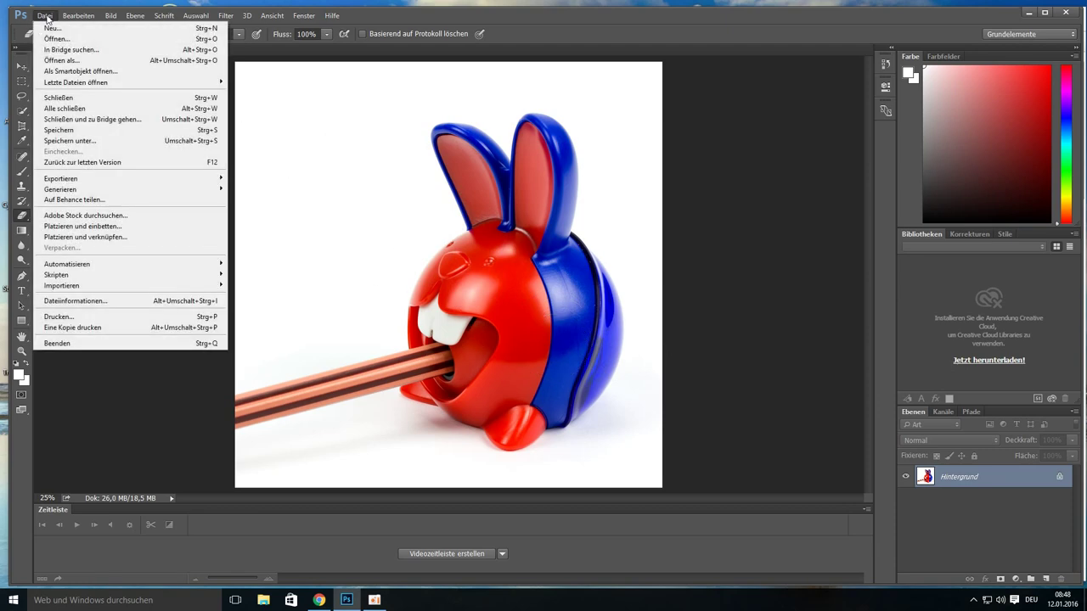
Open the red lighter photo IMG_9751.TIF, converting it to the working colour space.
click(49, 41)
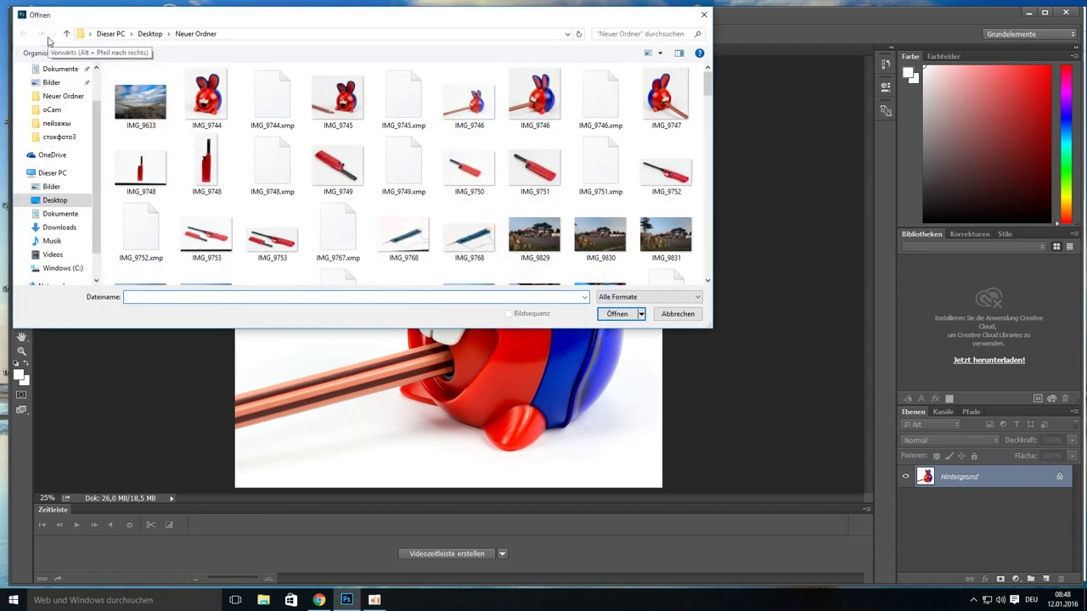
click(535, 176)
double_click(536, 176)
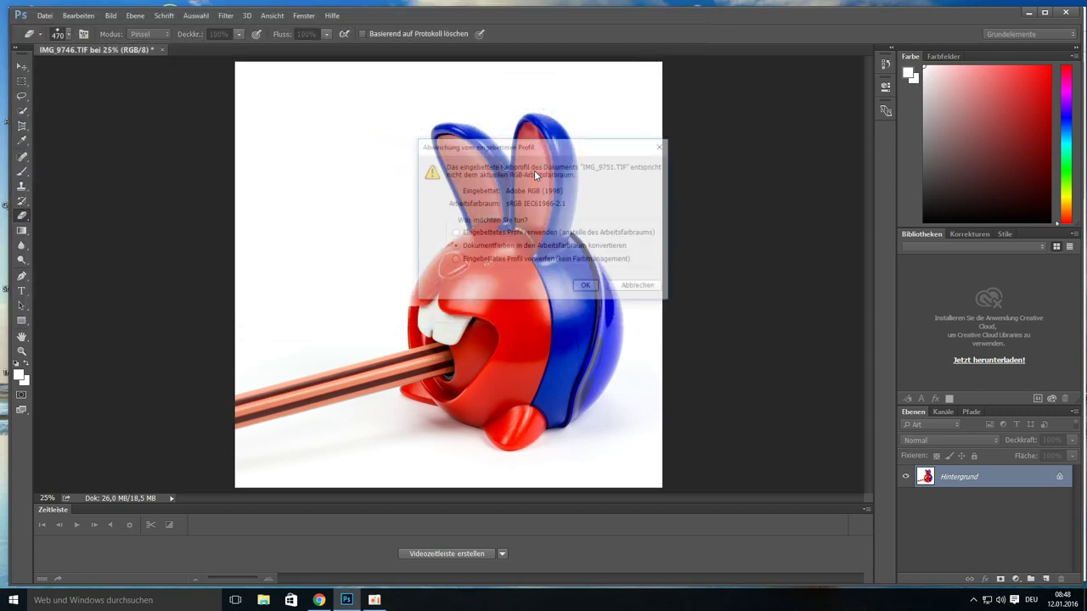
click(588, 289)
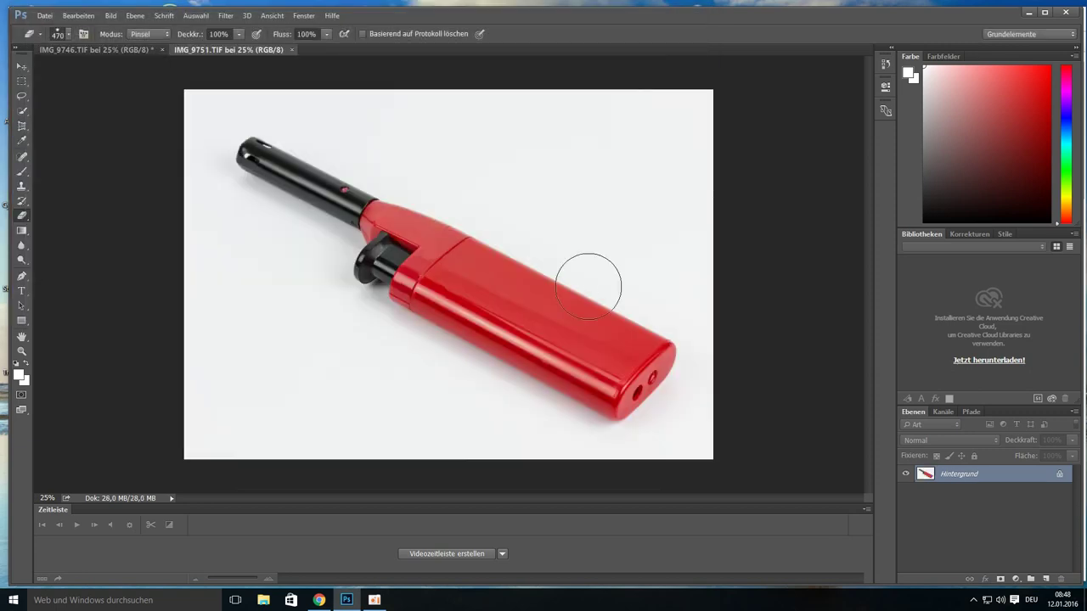
Erase the grey background above and below-right of the lighter to white, leaving a margin.
mouse_move(510, 102)
mouse_down()
mouse_move(706, 224)
mouse_move(561, 158)
mouse_move(450, 128)
mouse_up()
mouse_move(681, 120)
mouse_down()
mouse_move(425, 110)
mouse_move(292, 92)
mouse_move(267, 73)
mouse_move(534, 170)
mouse_move(738, 279)
mouse_move(709, 469)
mouse_move(621, 476)
mouse_move(179, 437)
mouse_move(454, 461)
mouse_move(340, 430)
mouse_move(296, 381)
mouse_move(519, 456)
mouse_move(320, 368)
mouse_move(155, 262)
mouse_move(357, 379)
mouse_up()
mouse_move(480, 451)
mouse_down()
mouse_move(641, 466)
mouse_move(699, 451)
mouse_move(727, 461)
mouse_move(311, 380)
mouse_move(226, 250)
mouse_move(155, 179)
mouse_up()
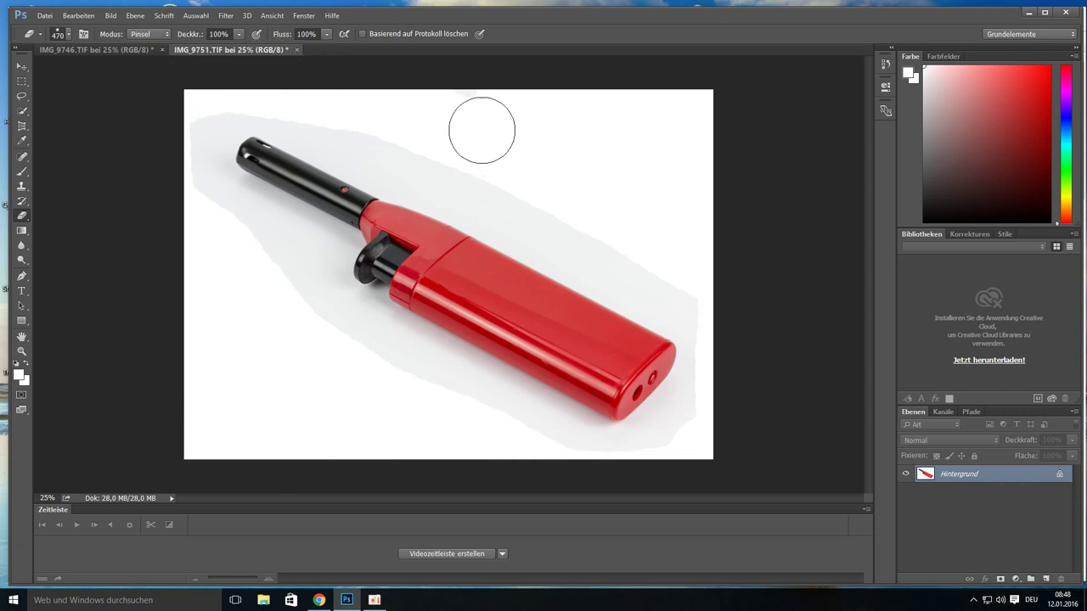
click(78, 15)
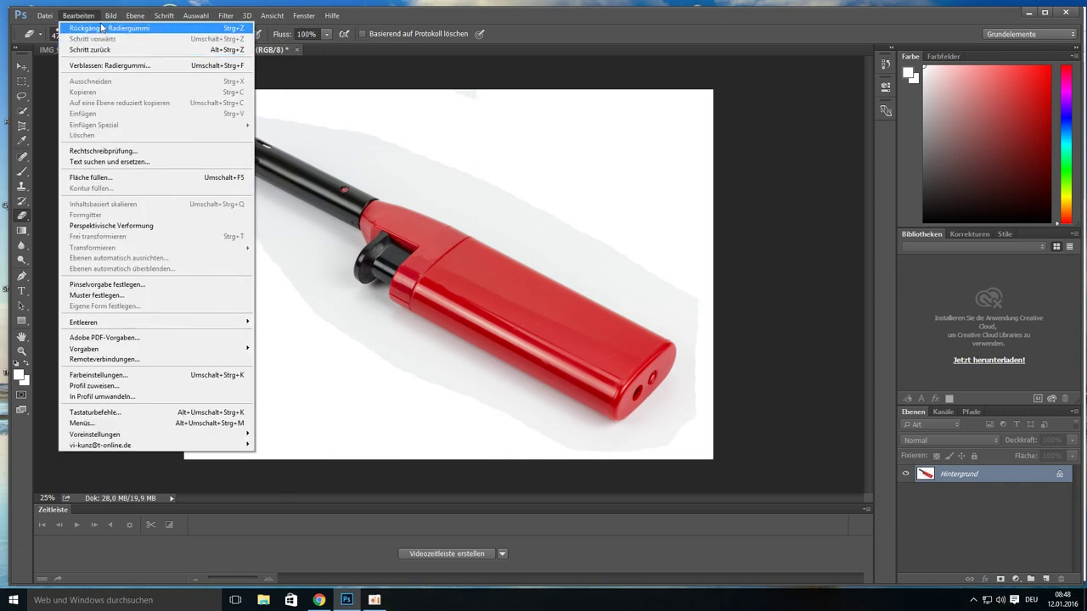
mouse_move(174, 44)
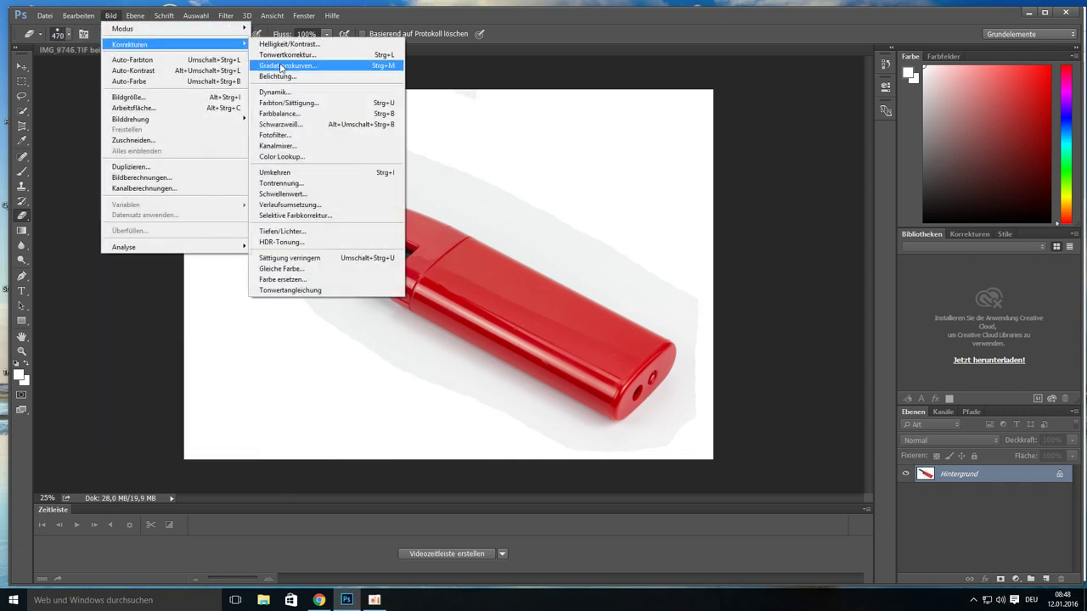
Apply a Curves adjustment with black point 5 and white point 96 to the lighter photo.
click(289, 66)
drag(694, 232, 706, 234)
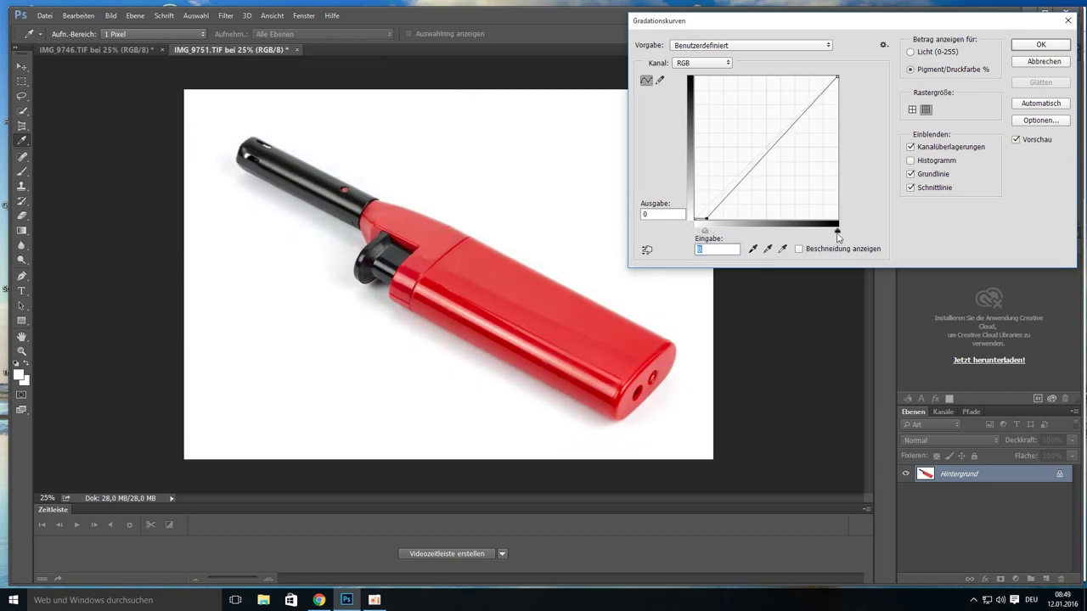
drag(838, 232, 833, 233)
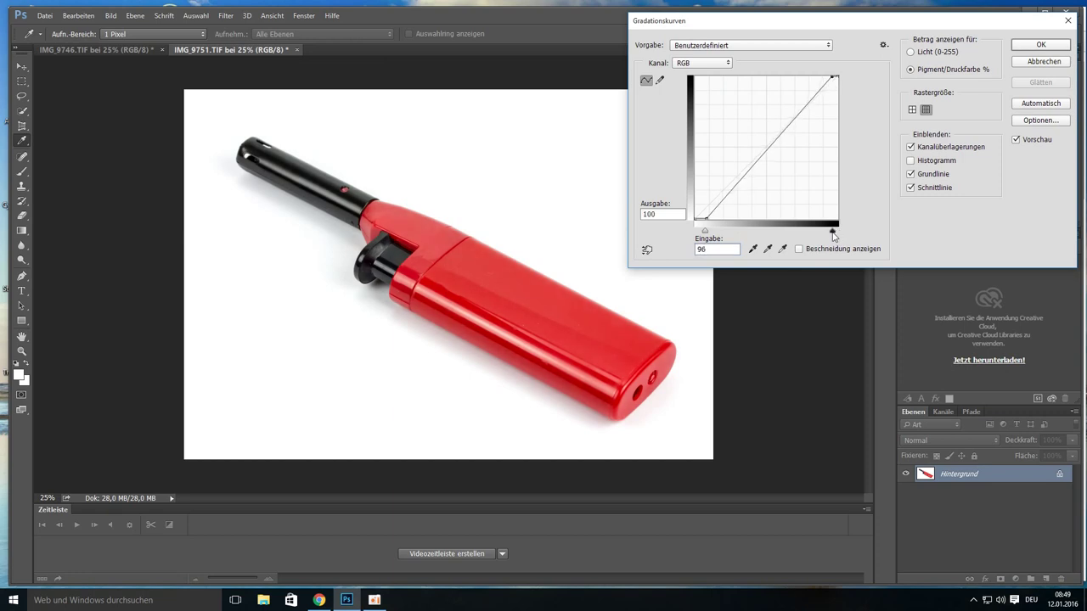
click(1023, 46)
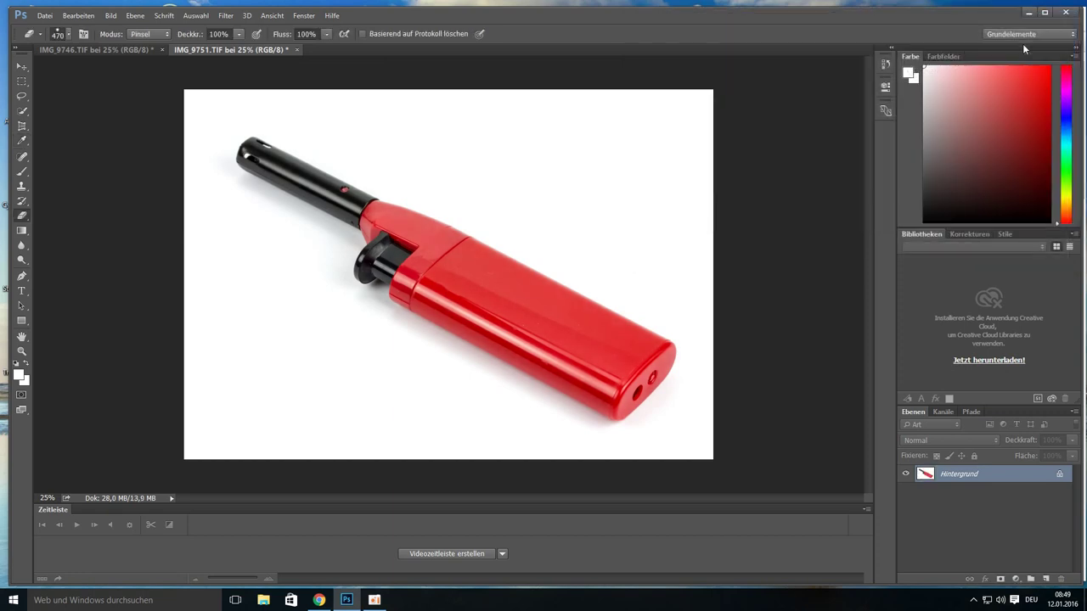